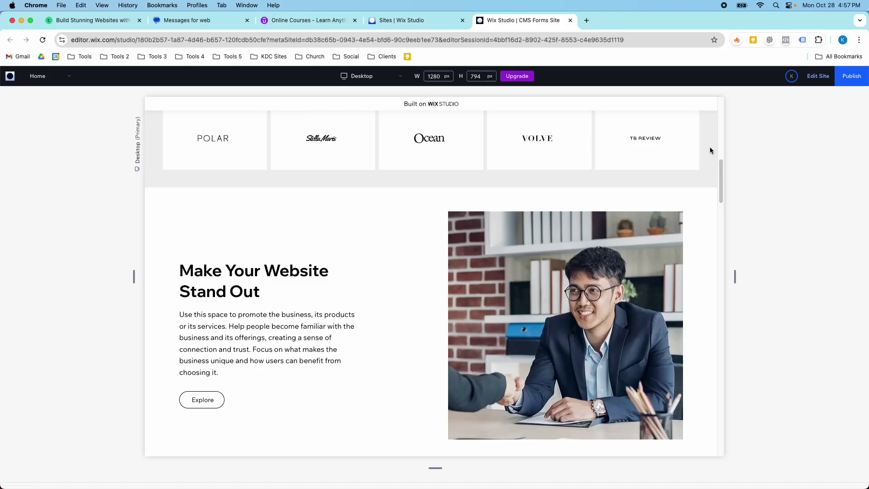
Scroll down the preview past the Employee Form and team cards to check their hover colours.
scroll(370, 211, "down", 4)
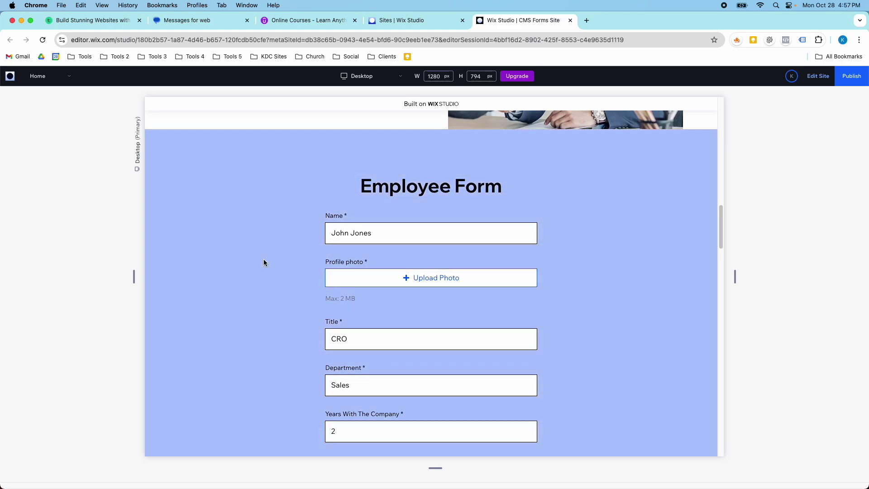
scroll(265, 262, "down", 5)
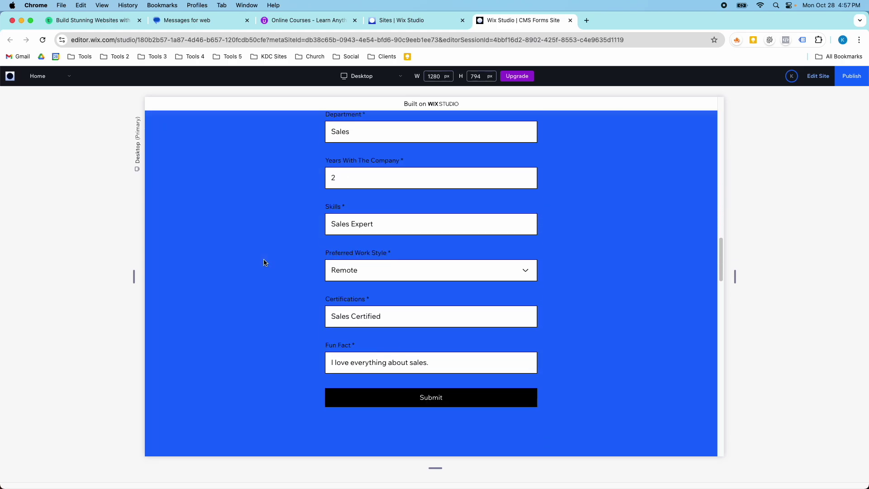
scroll(264, 262, "down", 5)
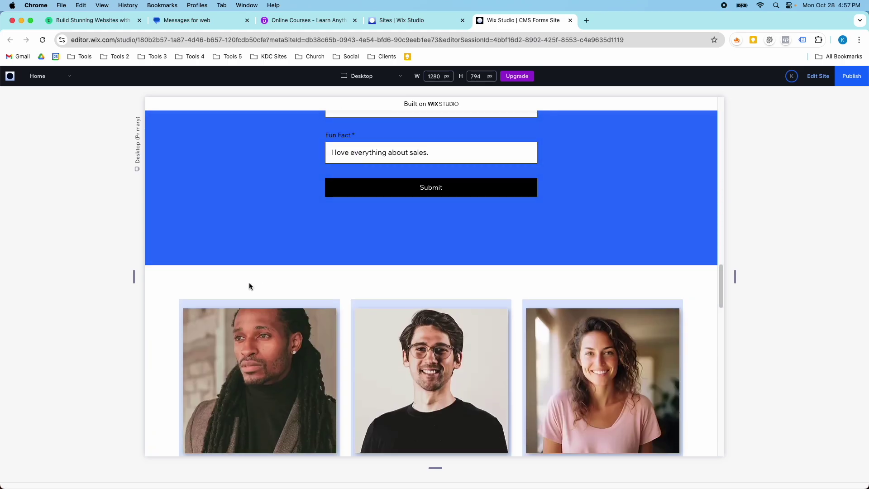
scroll(250, 286, "down", 2)
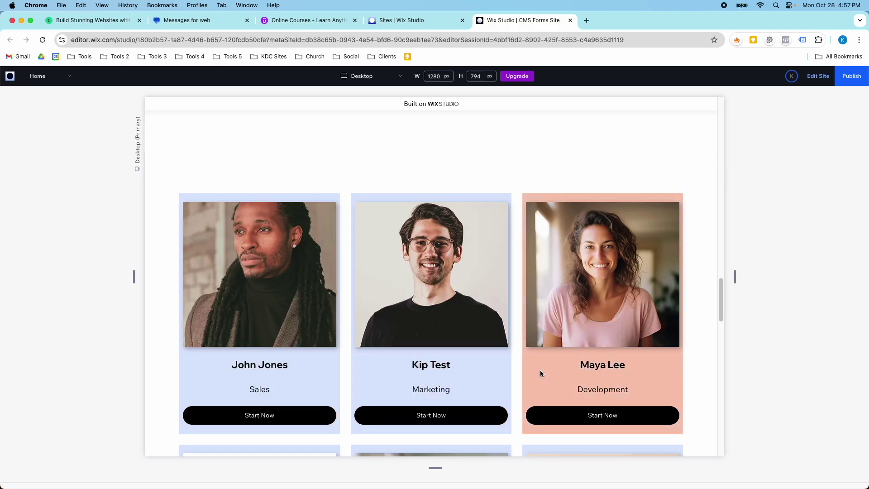
scroll(540, 372, "down", 5)
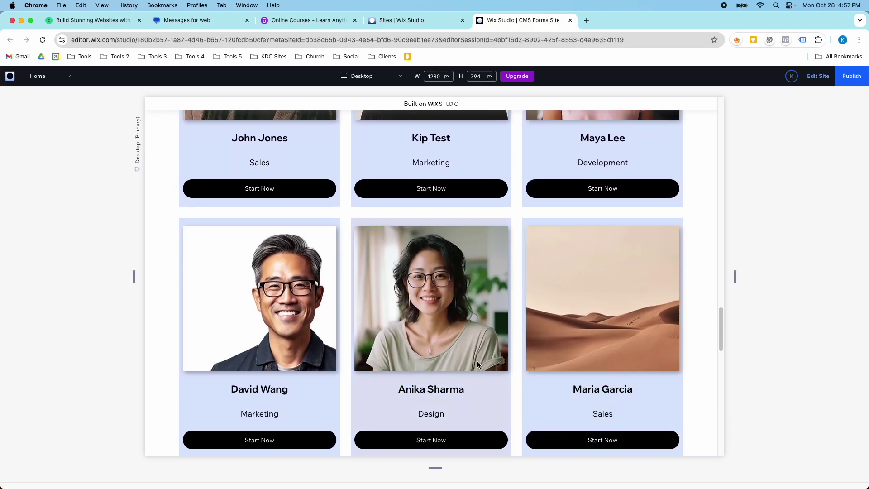
scroll(428, 364, "down", 2)
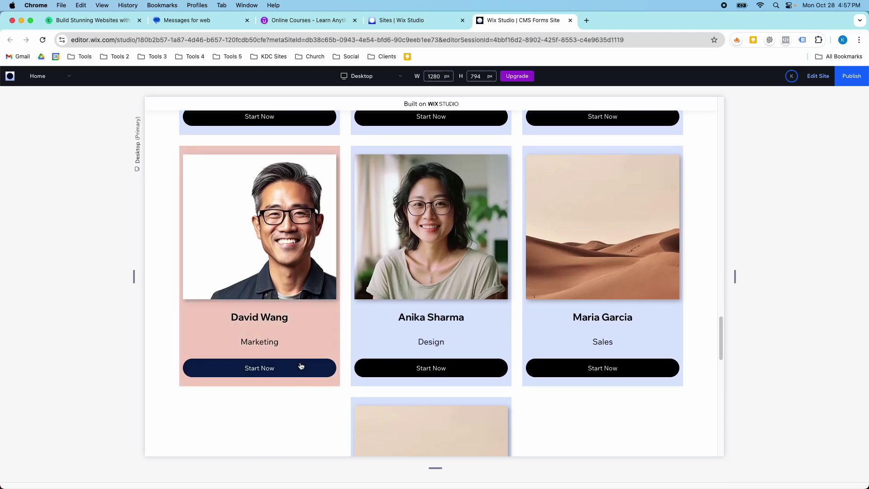
scroll(380, 305, "down", 4)
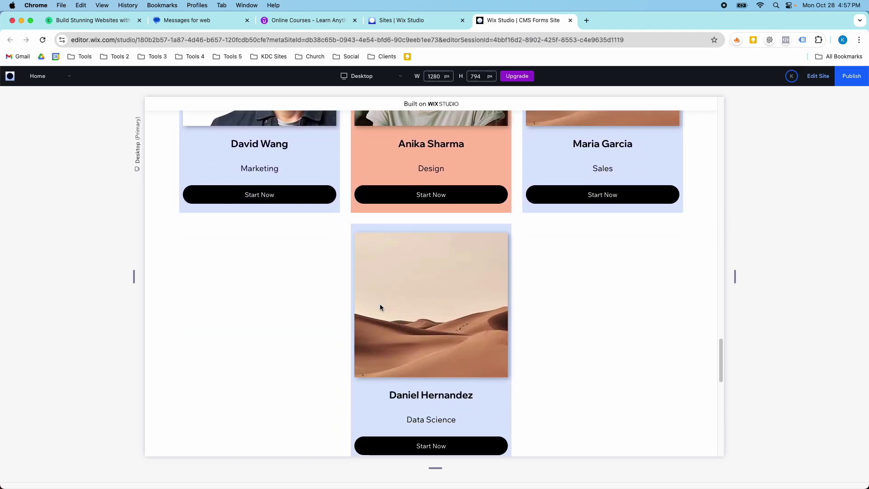
Back in the editor, select the employee form section and show its Animations and Effects with Color on Self.
left_click(807, 77)
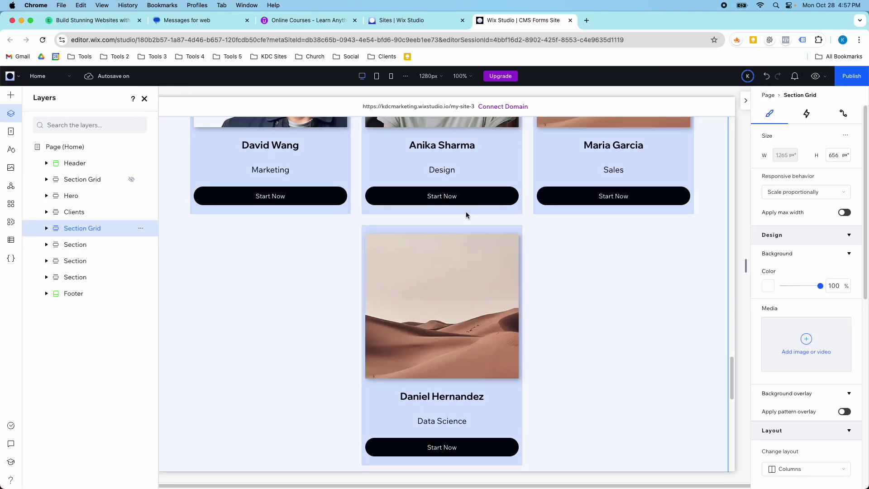
scroll(478, 254, "up", 7)
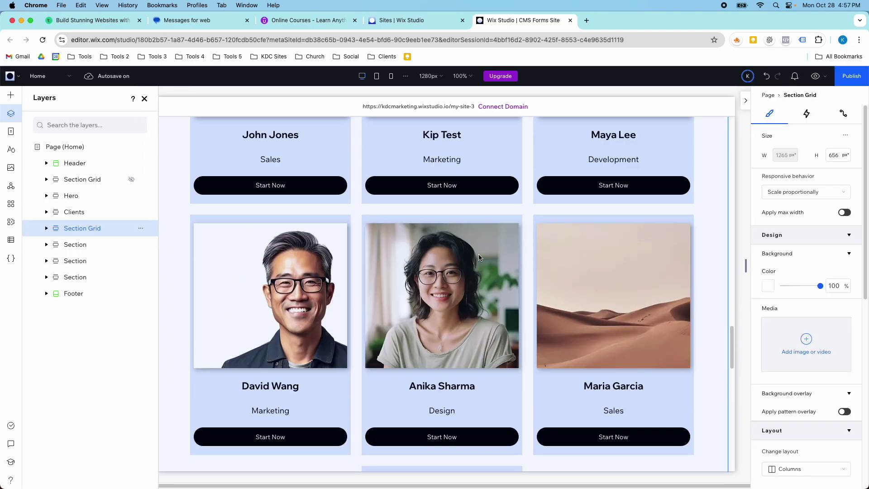
scroll(389, 256, "up", 6)
left_click(257, 251)
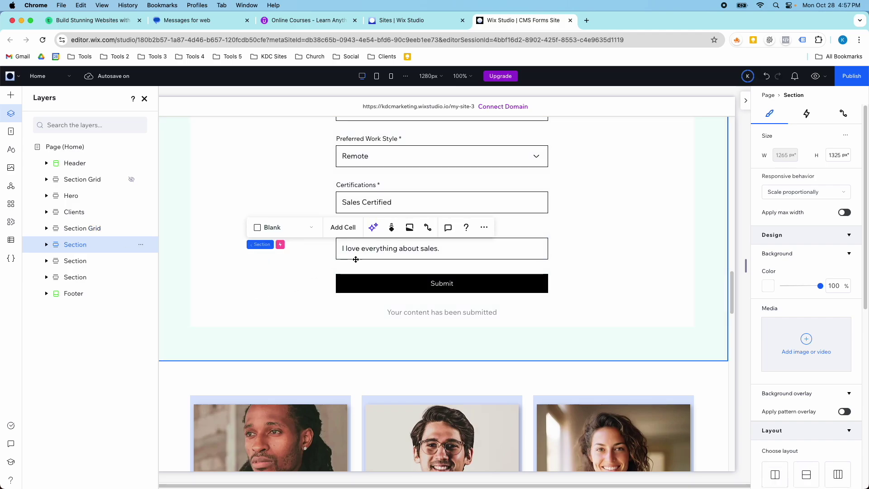
left_click(808, 116)
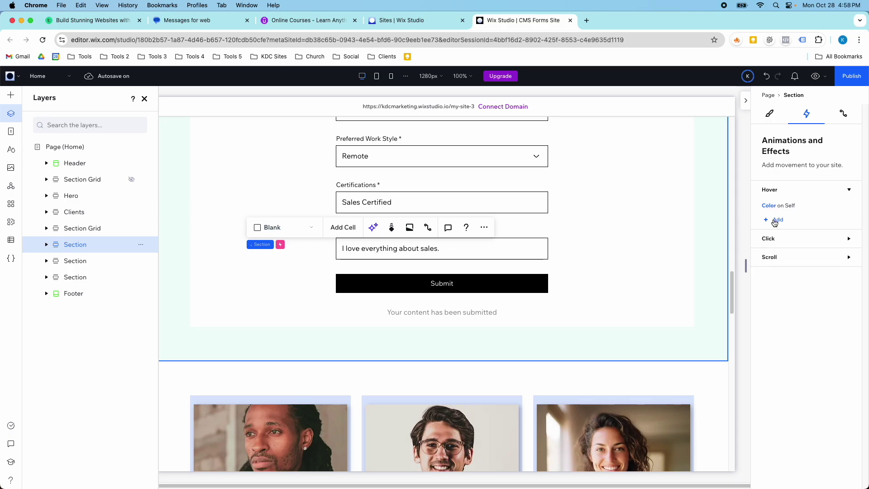
Open the Change animation setup for the form section's Color on Self hover effect.
left_click(849, 208)
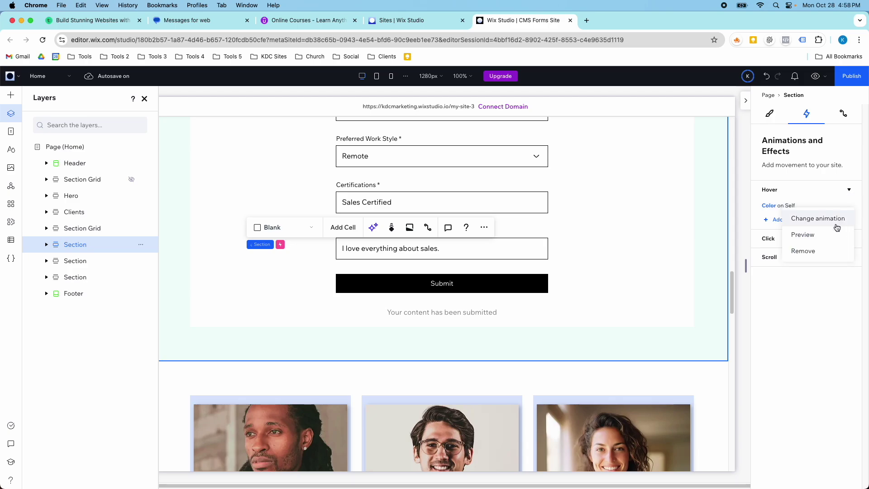
left_click(828, 225)
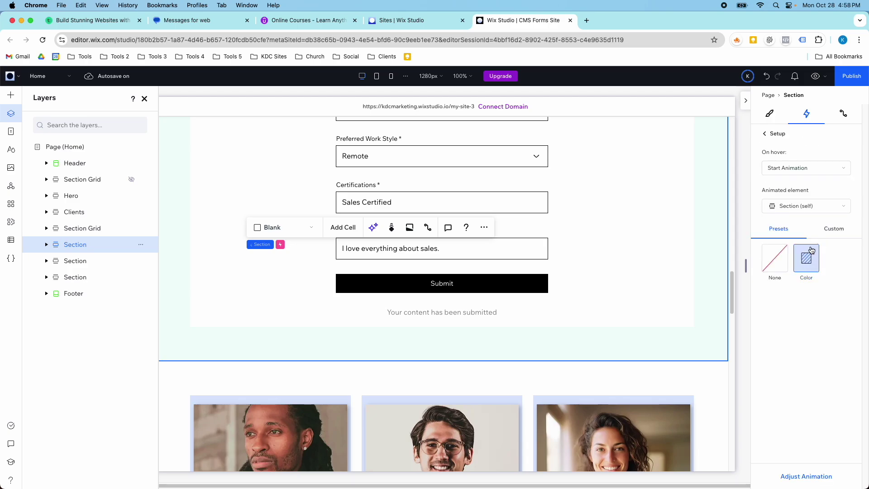
left_click(776, 134)
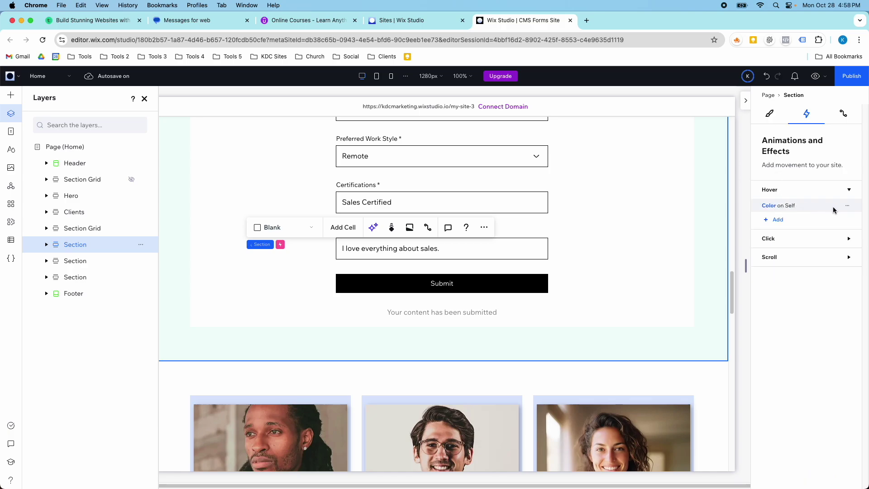
left_click(847, 206)
left_click(834, 219)
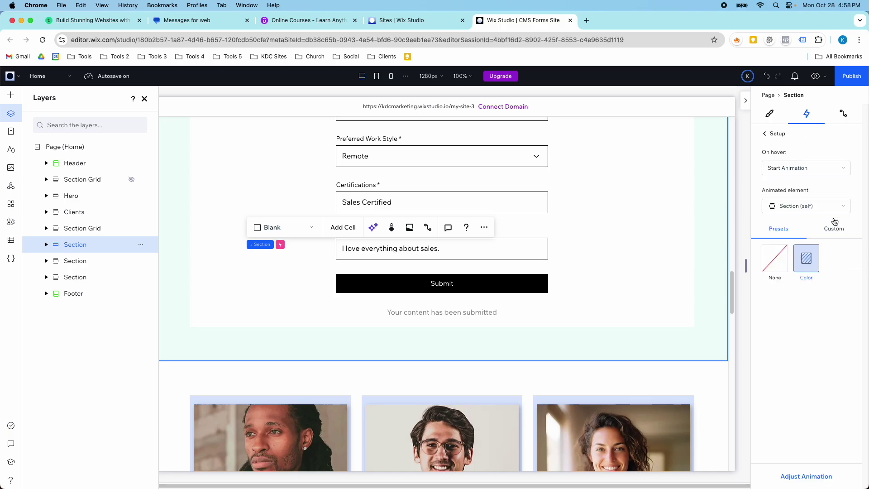
Keep Ease In and Out easing, set the hover fill to green #92B079, and preview it.
left_click(803, 476)
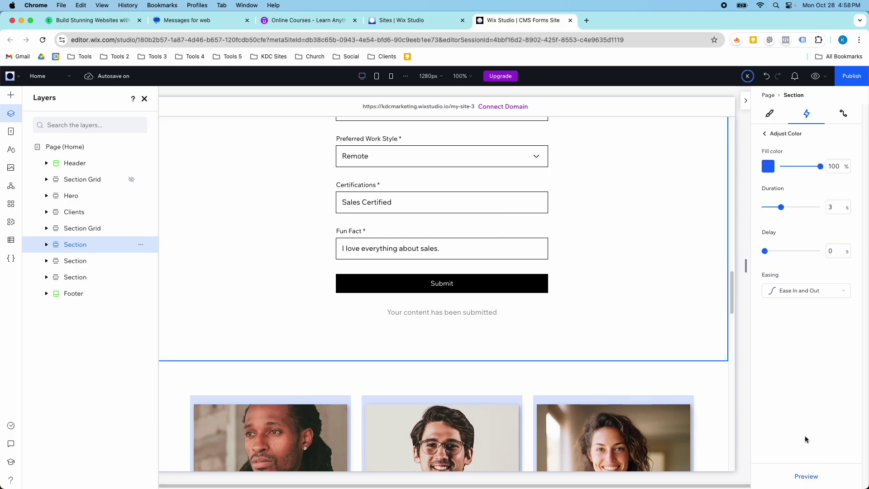
scroll(681, 260, "up", 2)
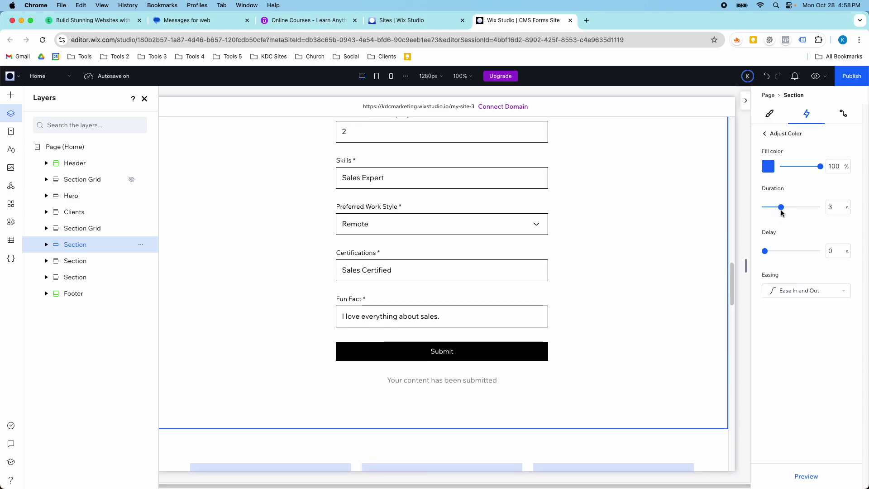
left_click(798, 292)
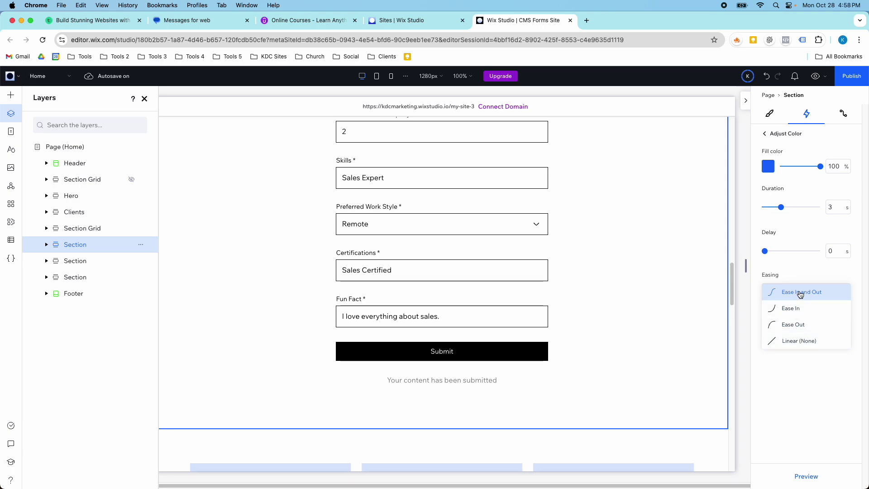
left_click(769, 168)
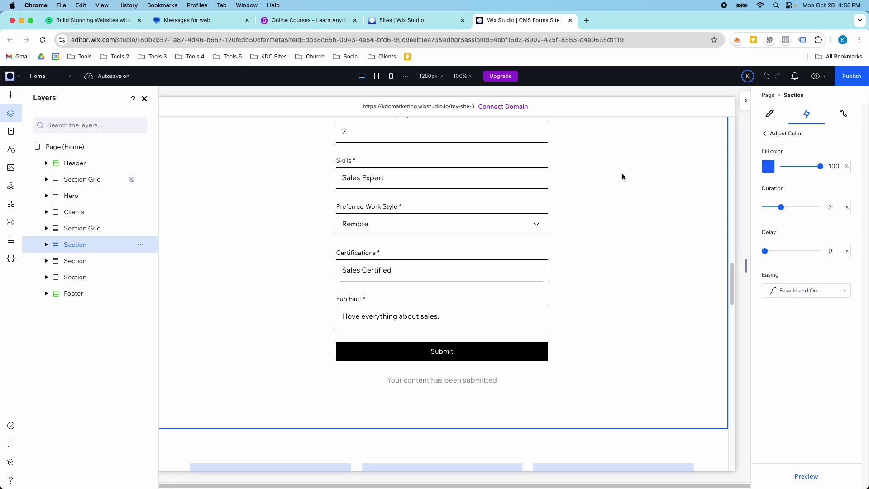
left_click(768, 169)
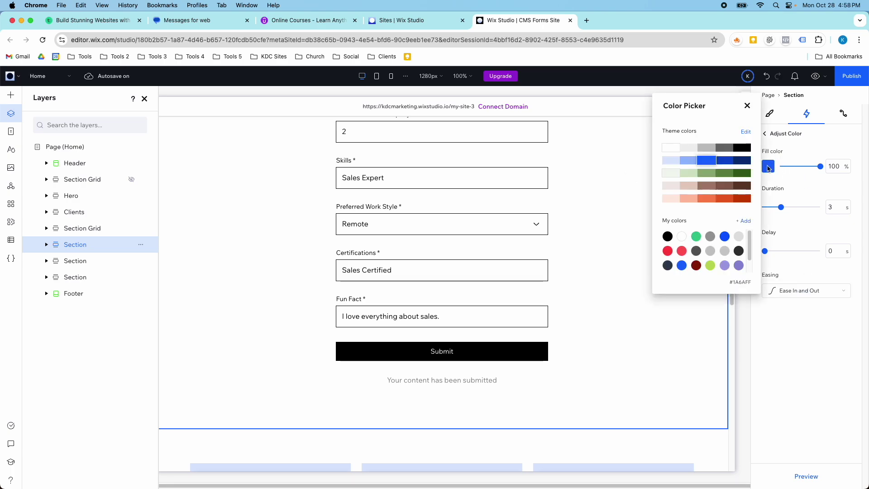
left_click(713, 175)
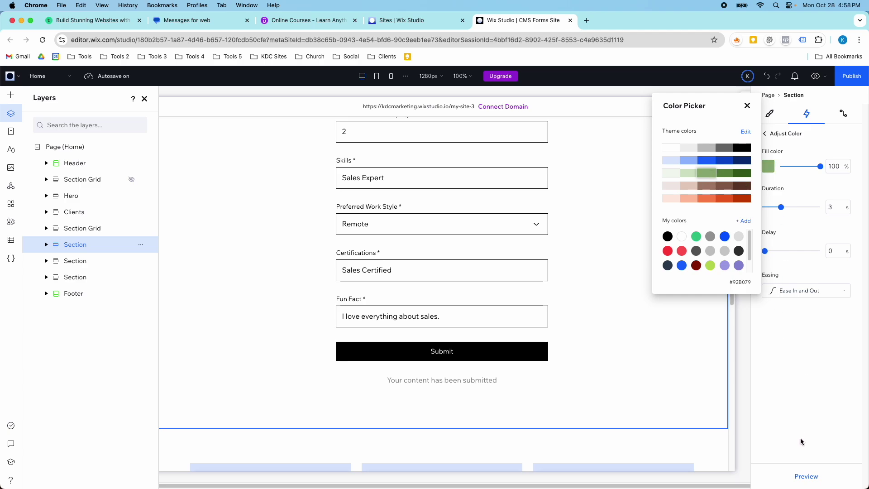
left_click(805, 479)
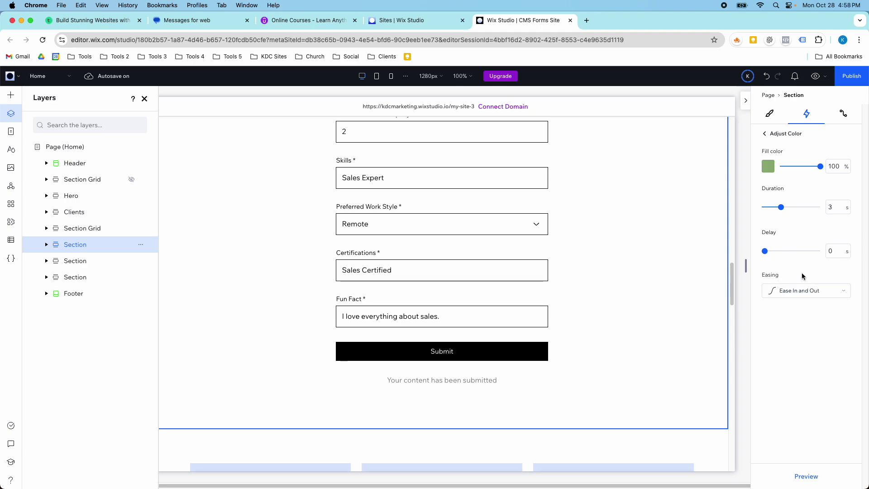
Preview the live site and scroll to test the form section's green hover.
left_click(764, 133)
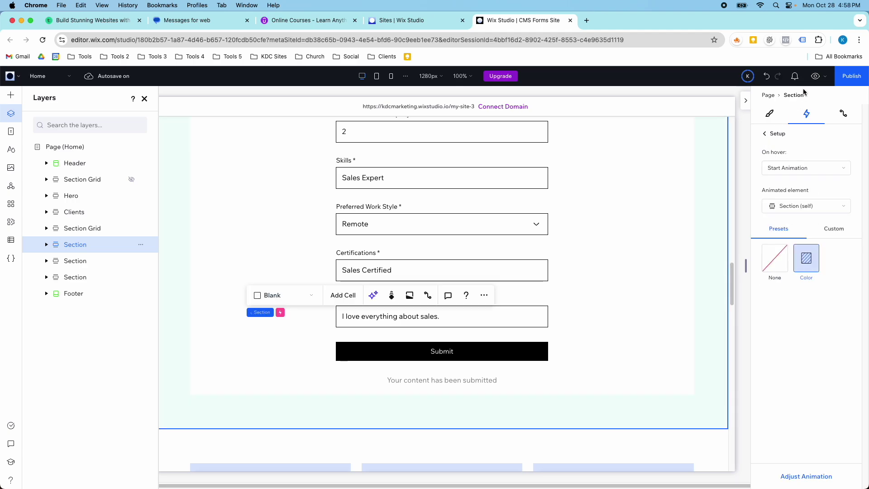
left_click(815, 76)
scroll(700, 156, "up", 10)
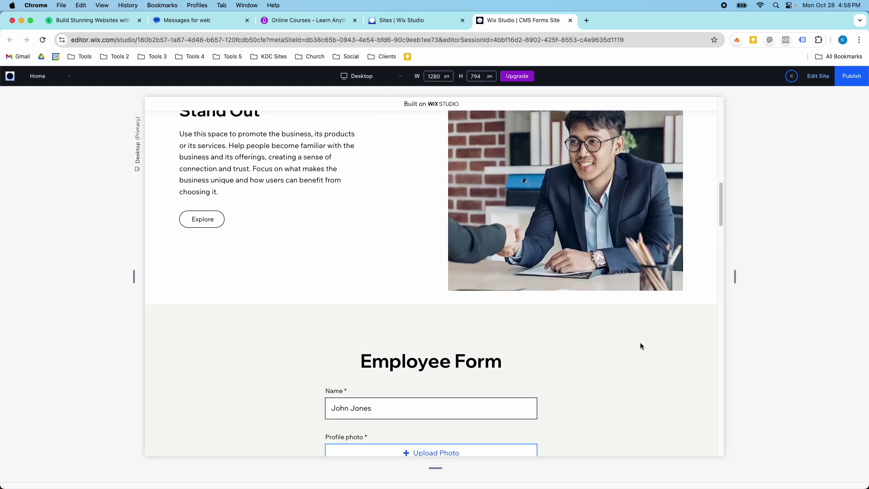
scroll(639, 345, "down", 5)
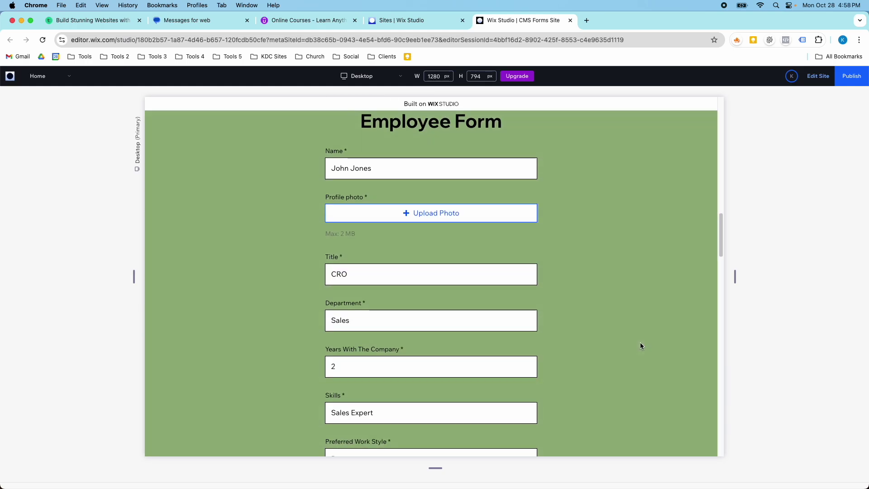
scroll(640, 345, "down", 6)
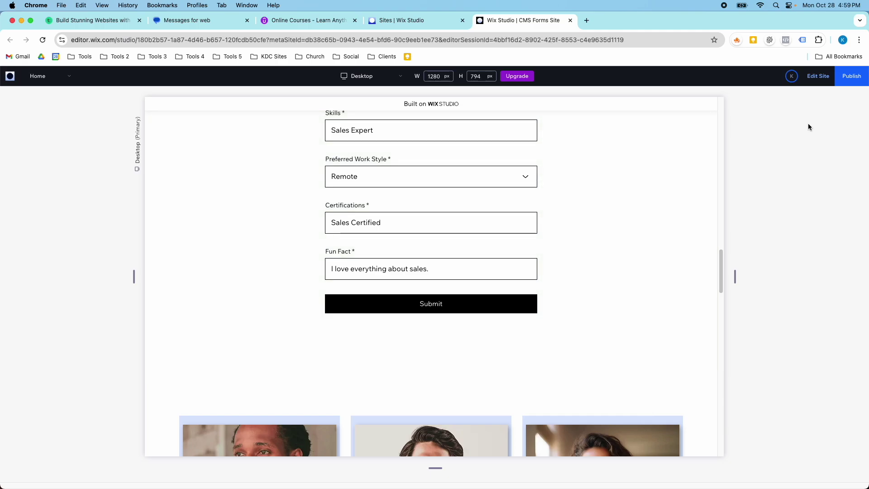
Back in the editor, set the form's Color hover duration to 2 s and preview it.
left_click(817, 75)
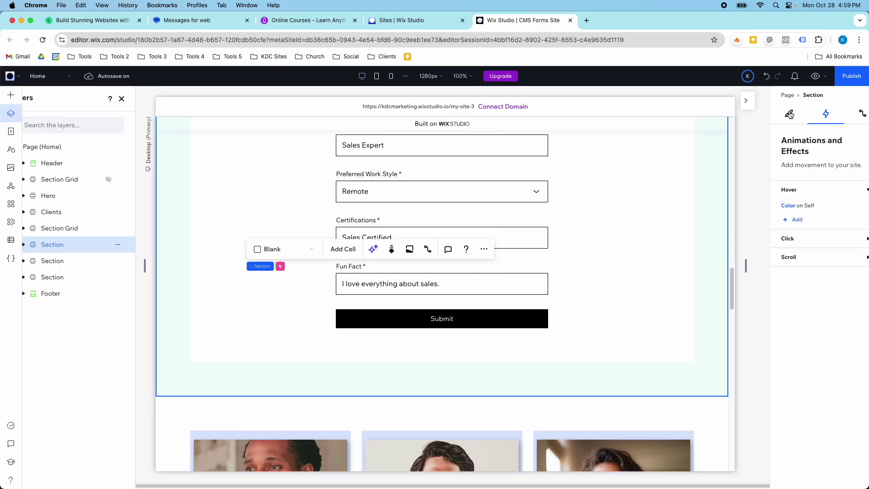
left_click(844, 206)
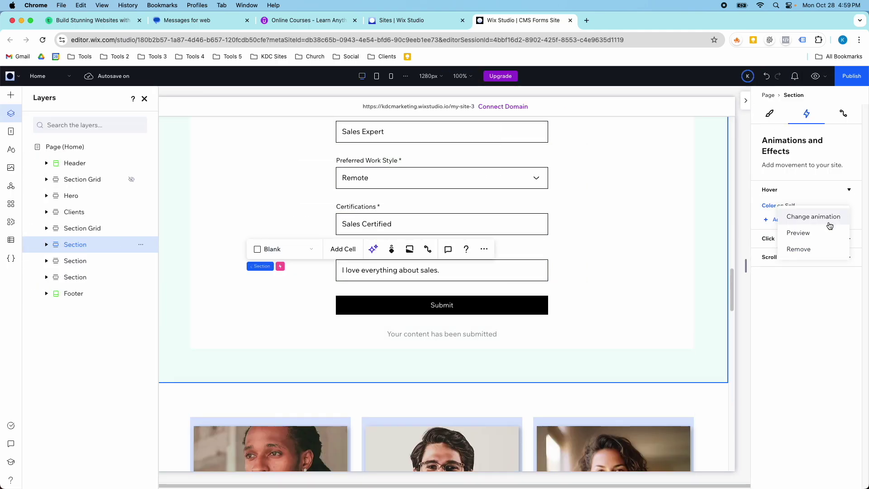
left_click(821, 216)
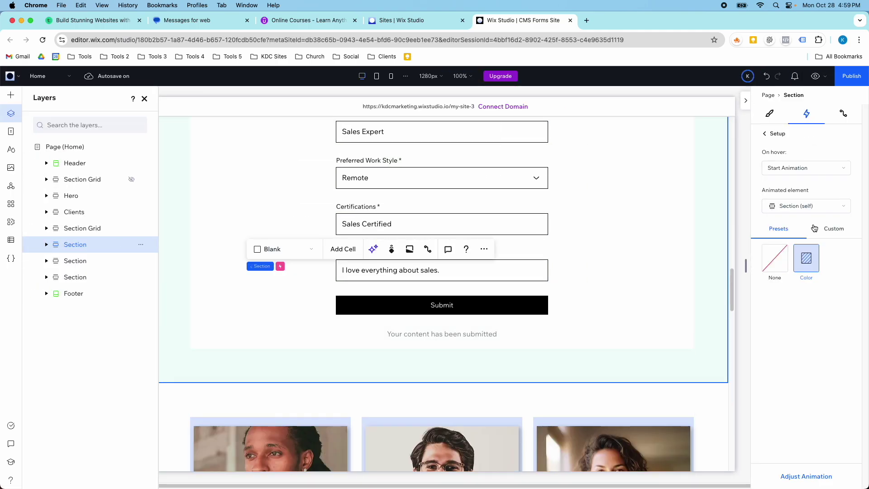
left_click(800, 475)
left_click(834, 204)
type("2")
key("Return")
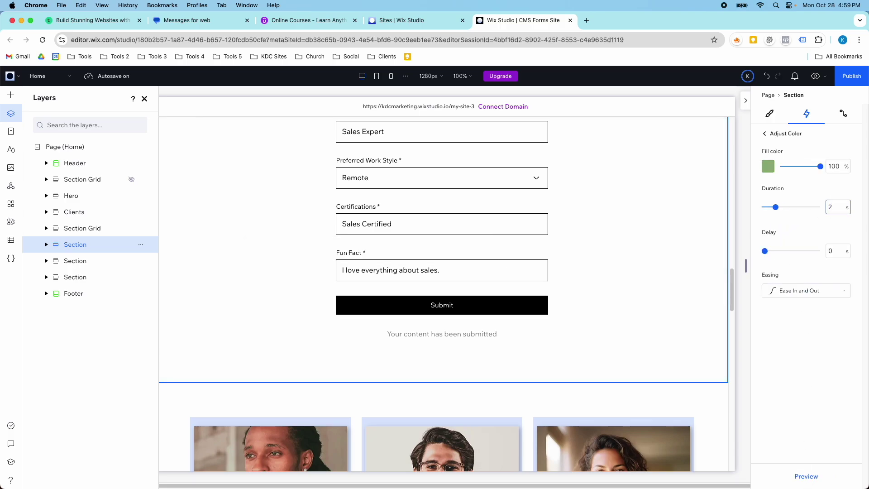
left_click(806, 477)
Shorten the Color hover duration to 1.5 s, preview it, then preview the live site.
left_click(831, 208)
type("1.5")
key("Return")
left_click(804, 478)
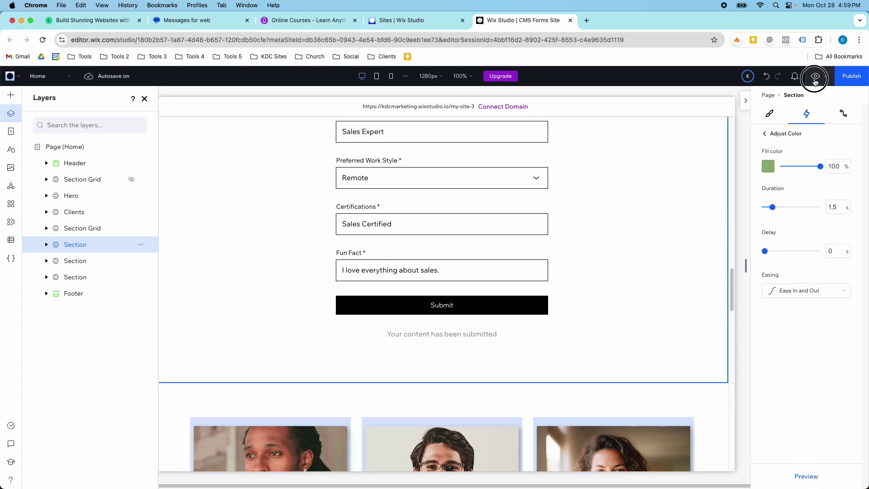
left_click(814, 78)
scroll(708, 149, "up", 10)
scroll(682, 210, "down", 4)
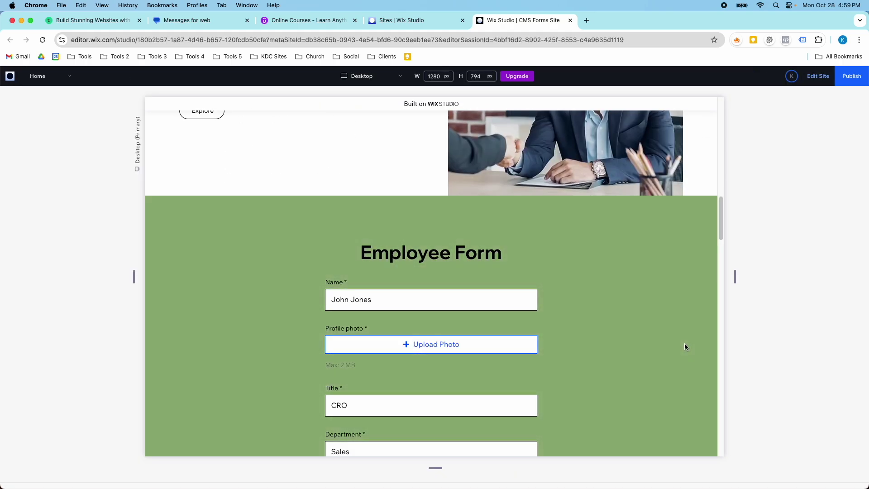
scroll(684, 347, "down", 10)
scroll(683, 286, "down", 2)
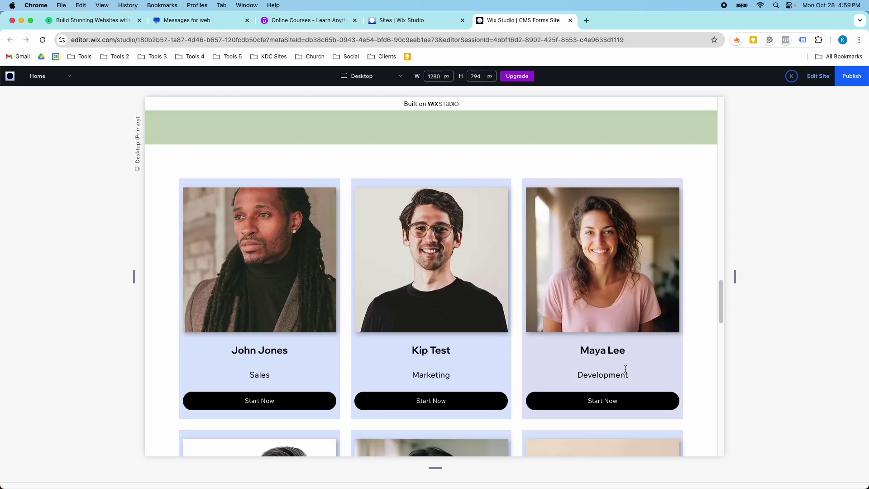
left_click(805, 77)
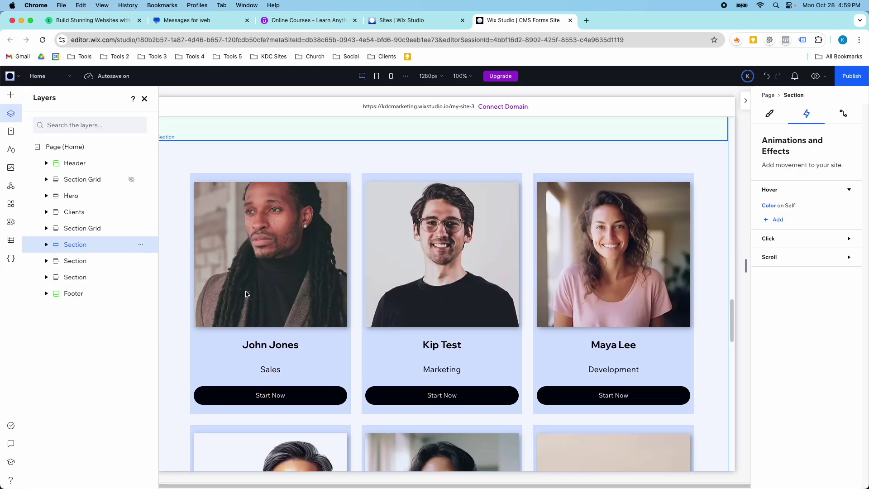
Select the John Jones card item and open its Color on Self hover animation setup.
scroll(247, 294, "down", 1)
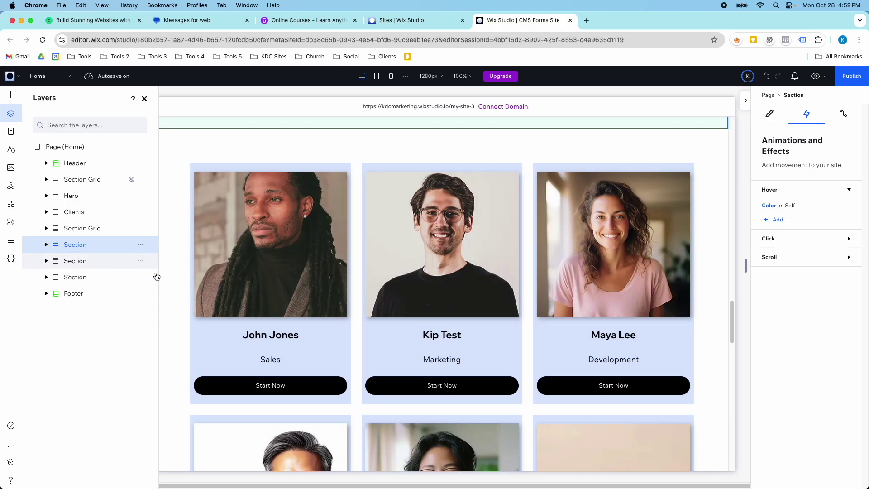
left_click(208, 318)
left_click(216, 338)
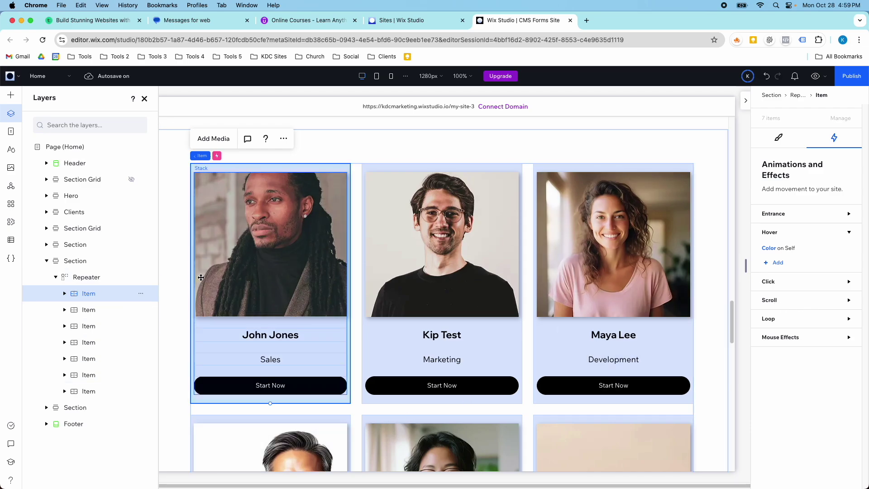
left_click(845, 251)
left_click(817, 255)
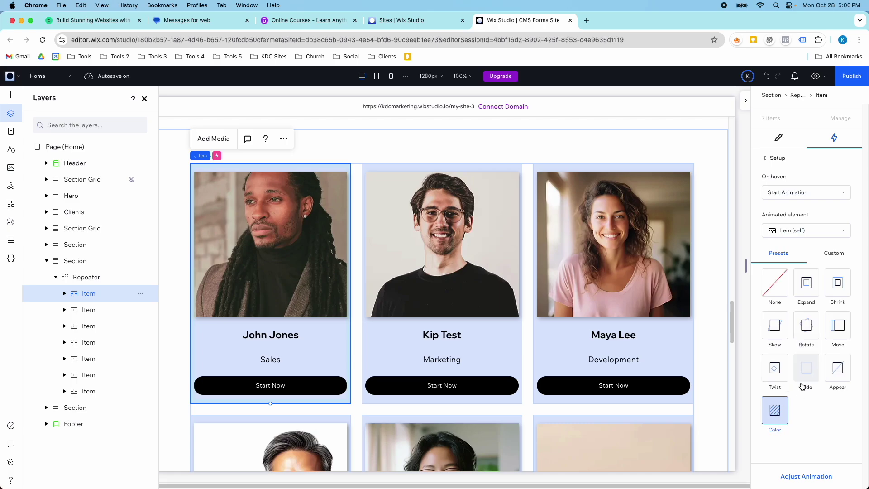
left_click(792, 232)
Keep the card Item (self) as the target with On hover: Start Animation.
left_click(790, 246)
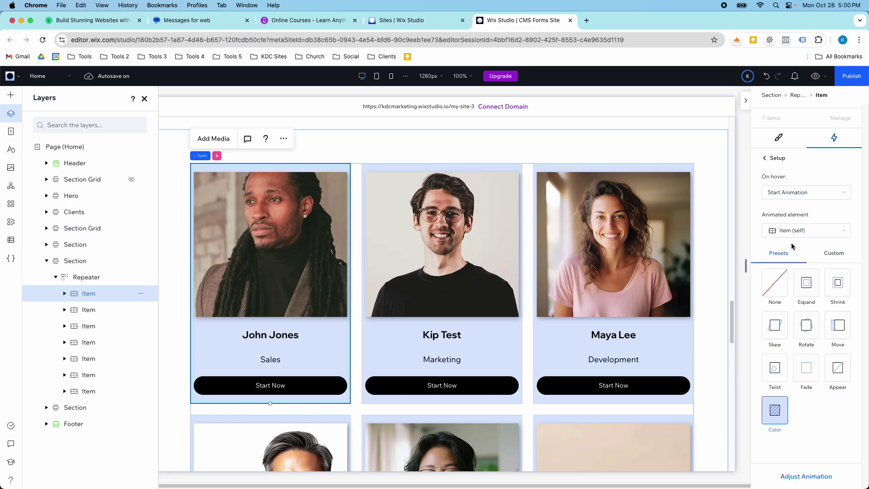
left_click(782, 190)
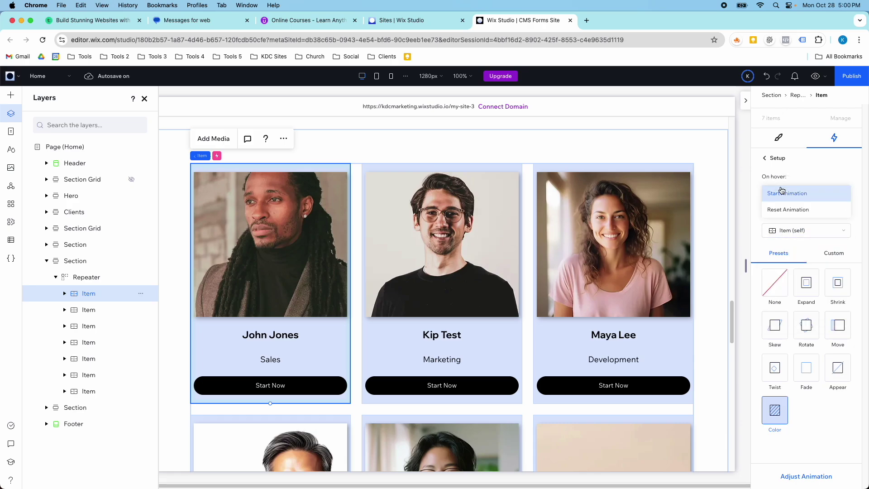
left_click(781, 190)
left_click(776, 194)
left_click(776, 193)
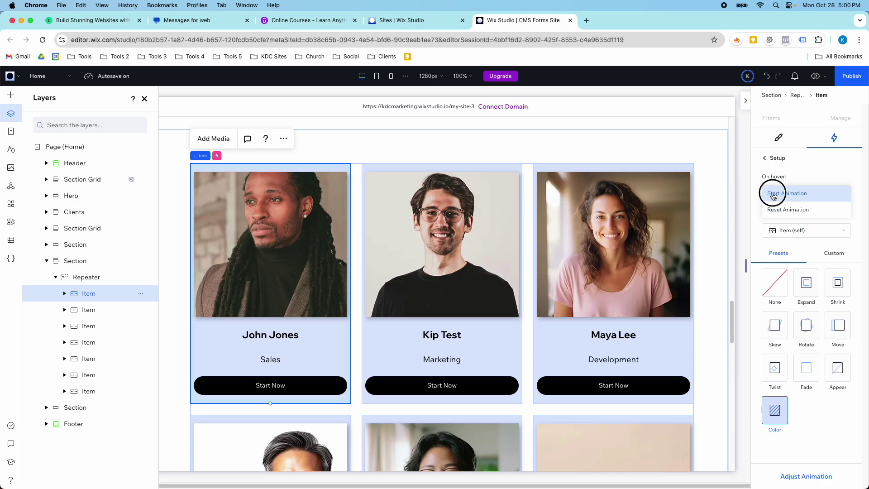
Set the card's hover fill to the green theme colour and preview the 1 s change.
left_click(793, 475)
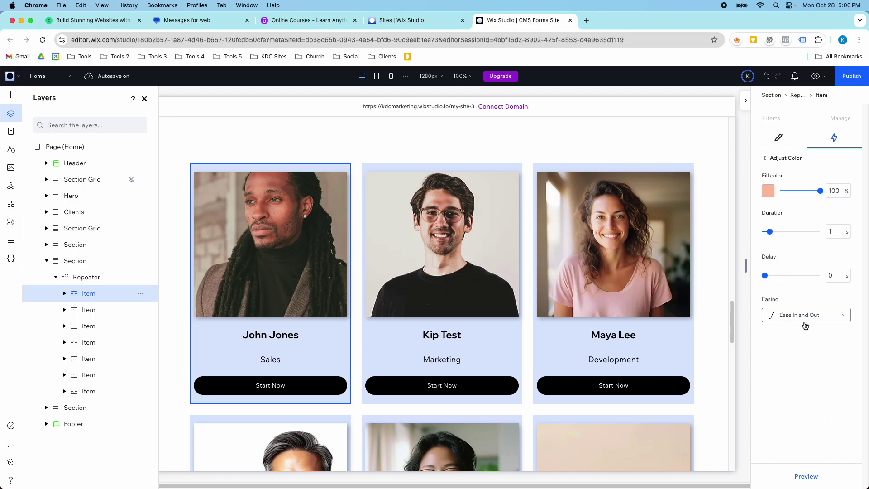
left_click(771, 194)
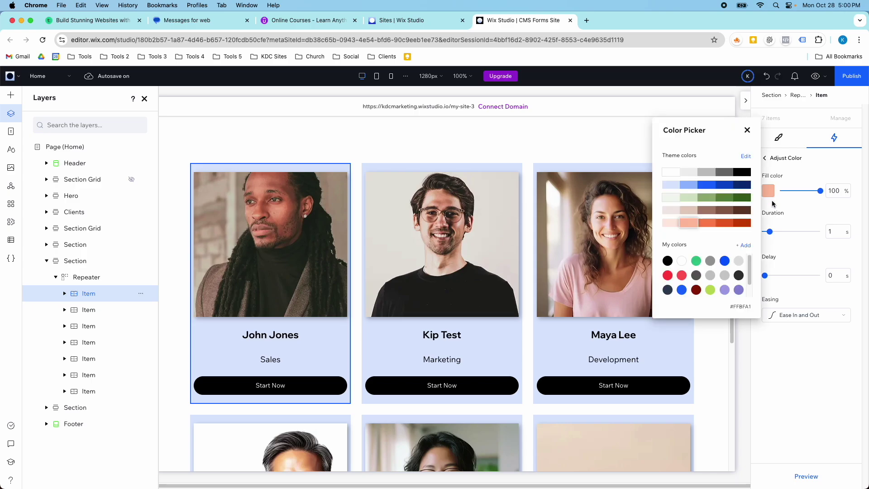
left_click(705, 198)
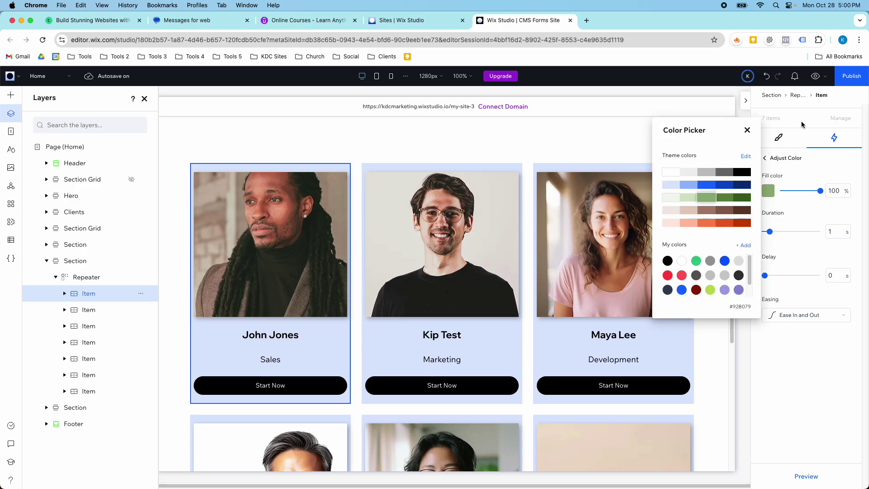
left_click(796, 477)
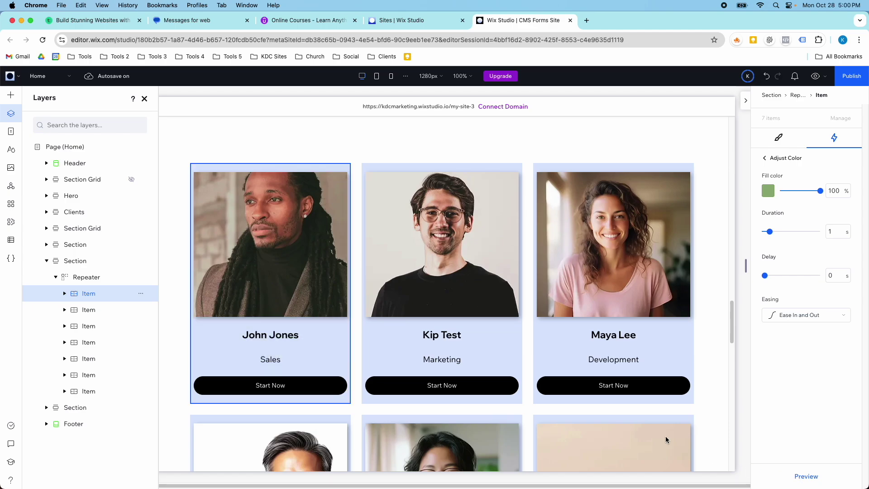
scroll(522, 261, "down", 10)
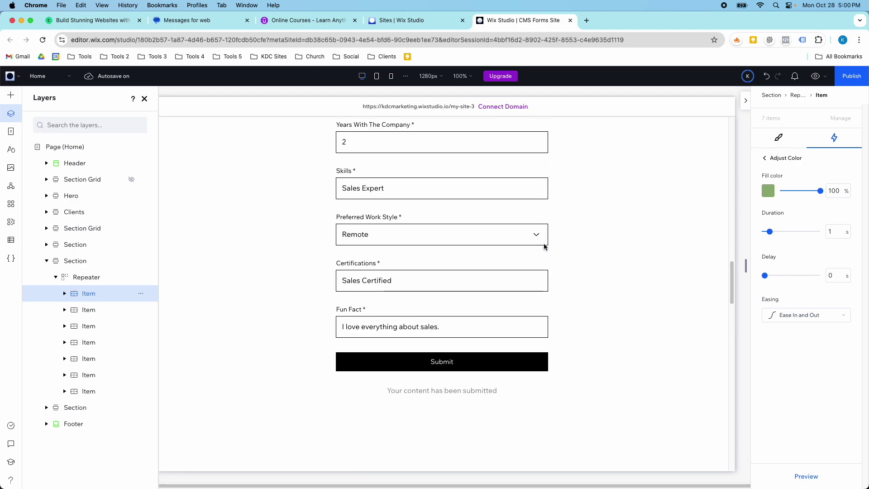
left_click(815, 76)
scroll(663, 156, "down", 3)
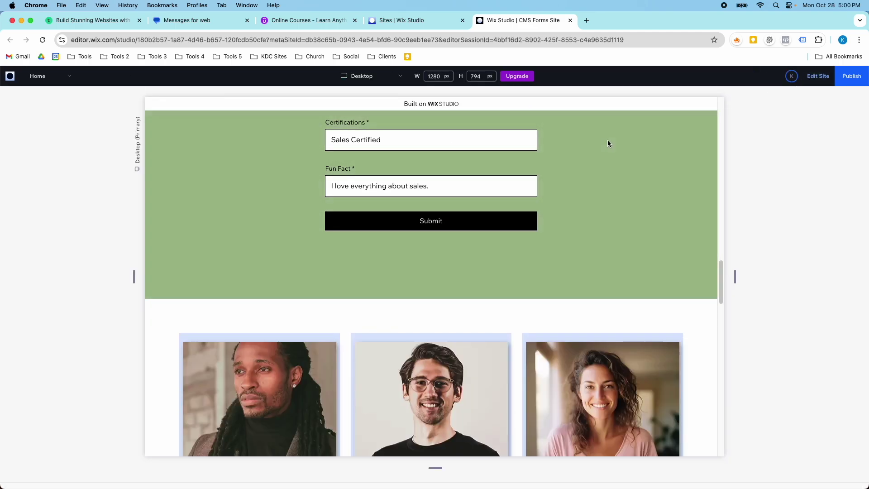
scroll(615, 149, "down", 2)
scroll(696, 246, "down", 3)
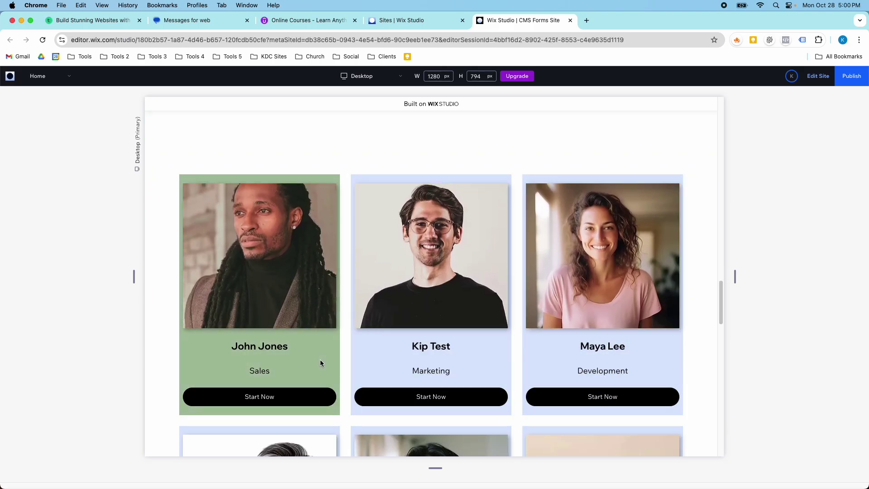
scroll(319, 359, "down", 3)
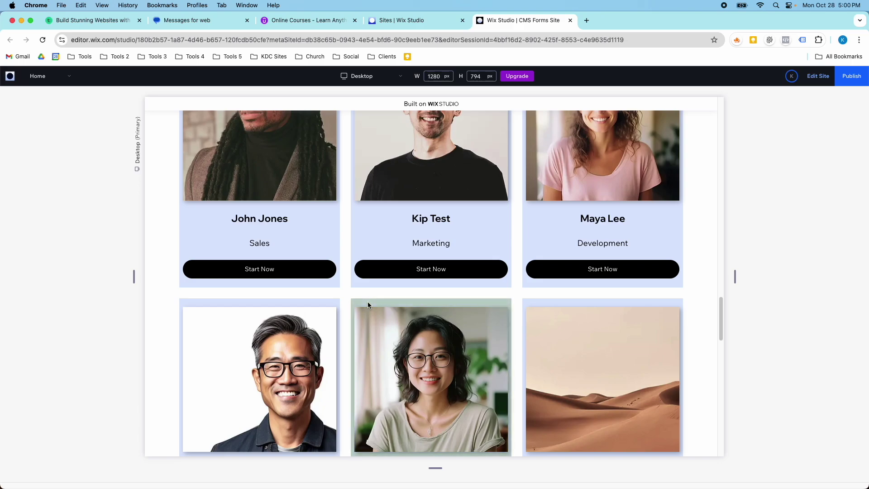
scroll(385, 301, "down", 3)
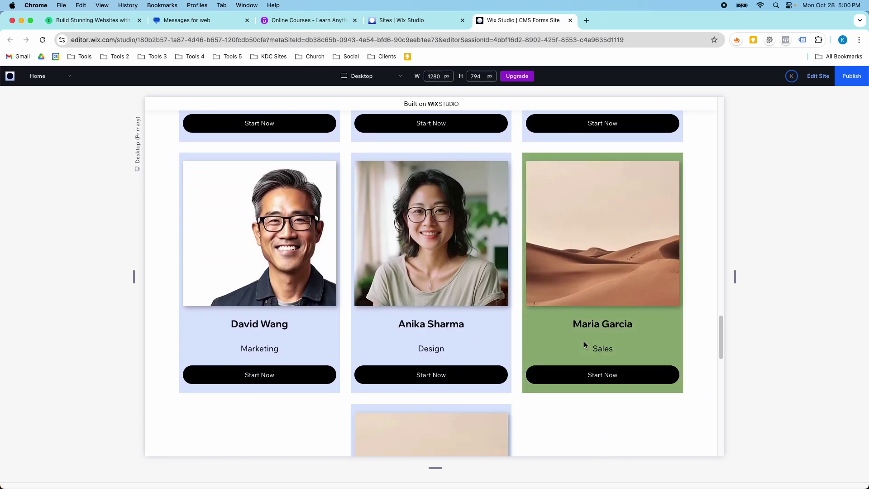
scroll(448, 308, "down", 1)
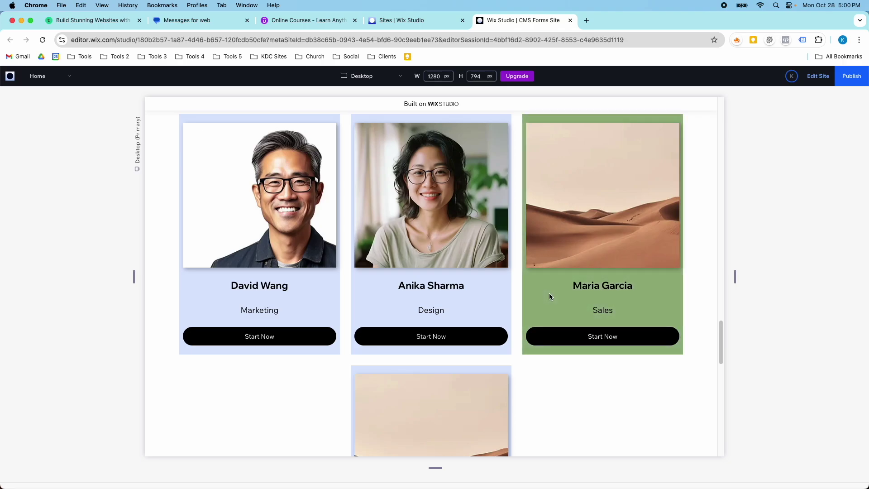
scroll(521, 298, "down", 3)
scroll(448, 327, "up", 5)
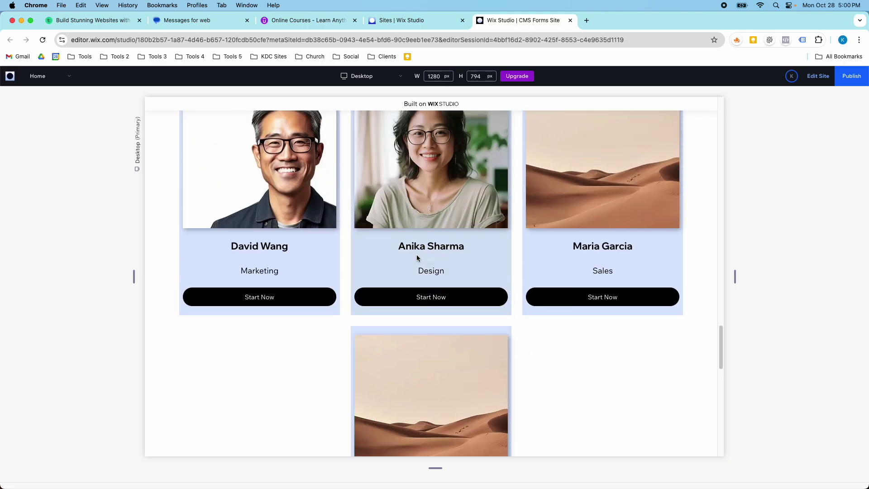
scroll(385, 264, "up", 7)
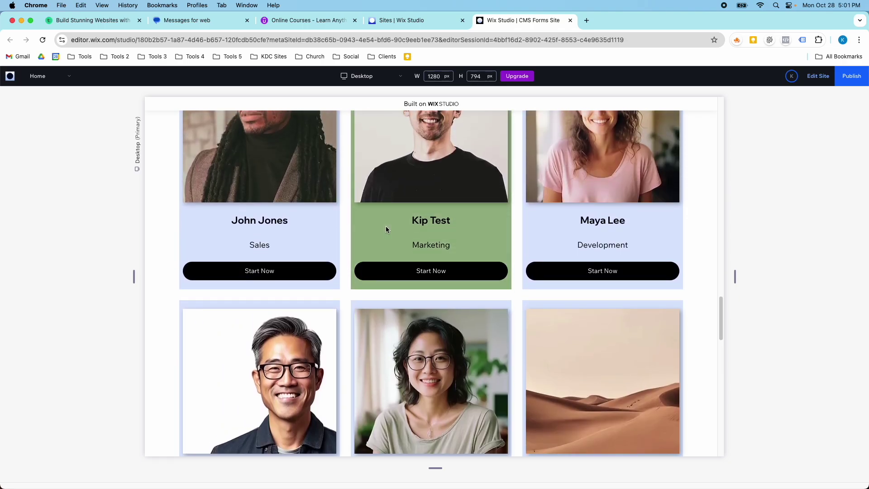
scroll(268, 303, "up", 5)
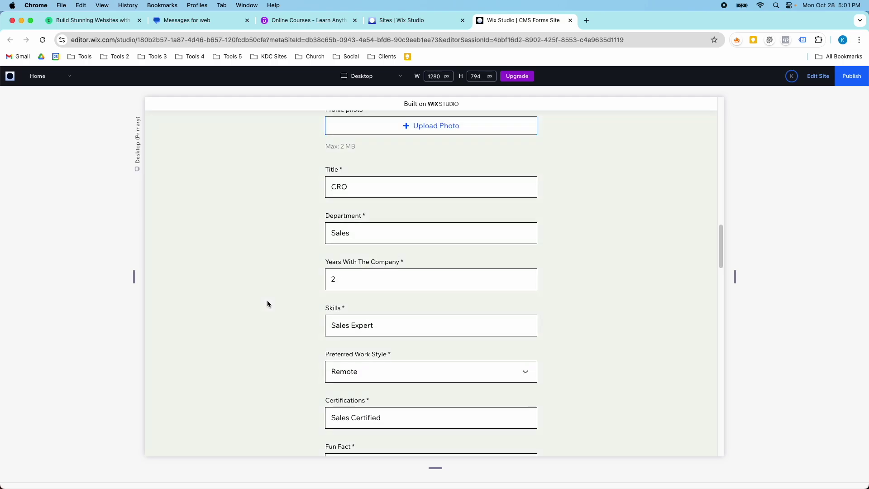
scroll(268, 280, "down", 5)
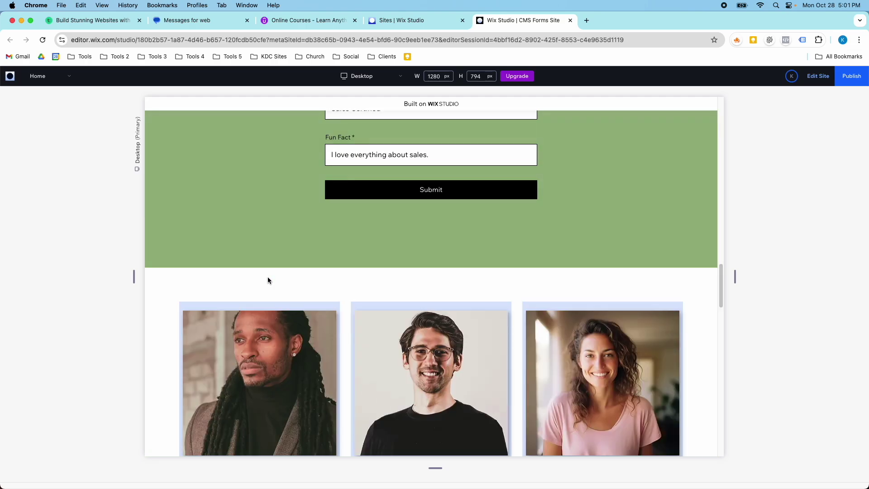
scroll(267, 279, "down", 2)
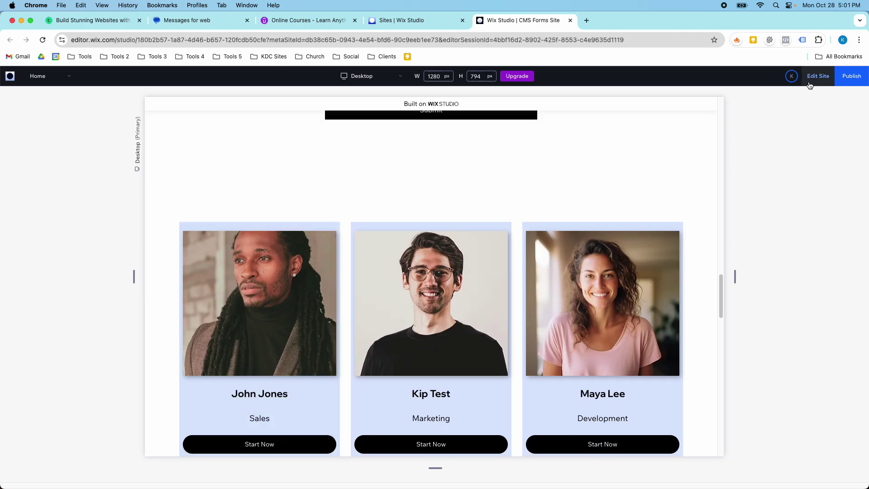
Leave the preview, scroll down to the team repeater, and select the Maya Lee name heading.
left_click(814, 78)
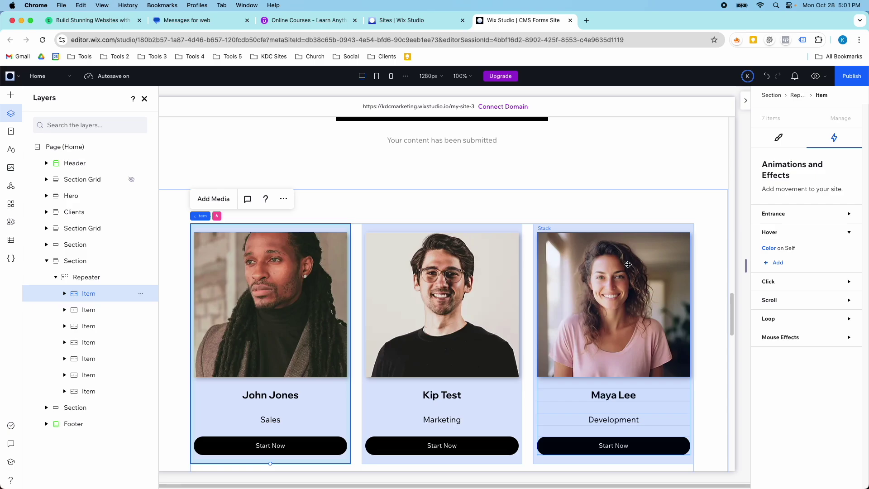
scroll(628, 265, "up", 10)
scroll(646, 252, "down", 5)
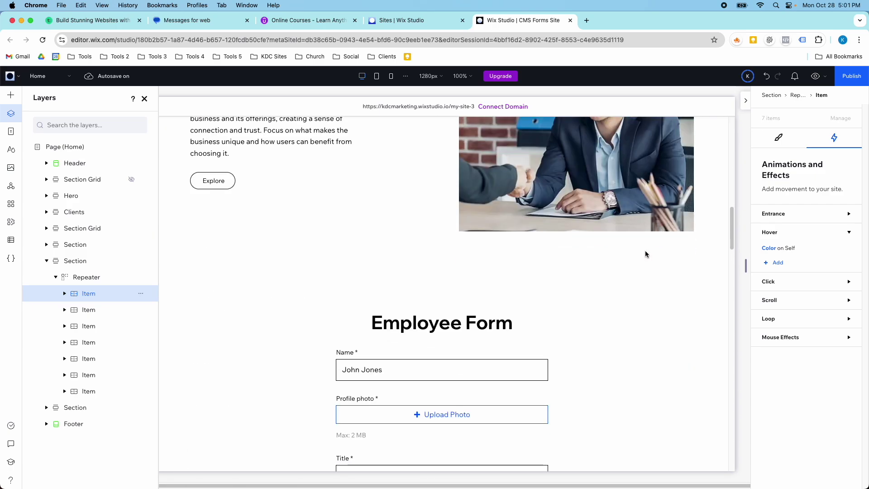
scroll(645, 253, "down", 2)
scroll(602, 264, "down", 4)
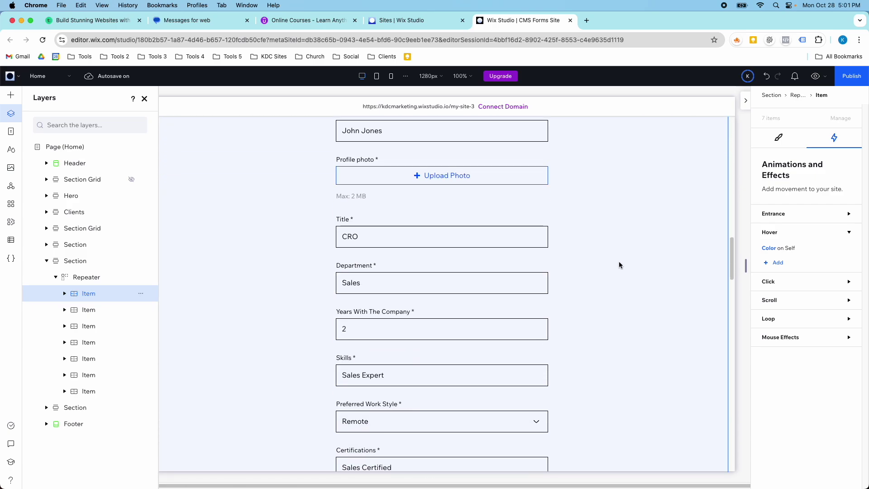
scroll(619, 265, "down", 8)
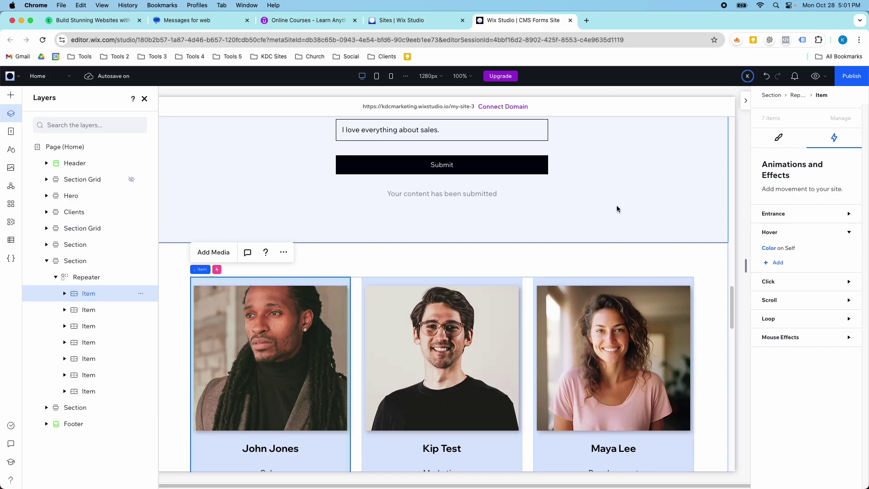
scroll(616, 208, "down", 5)
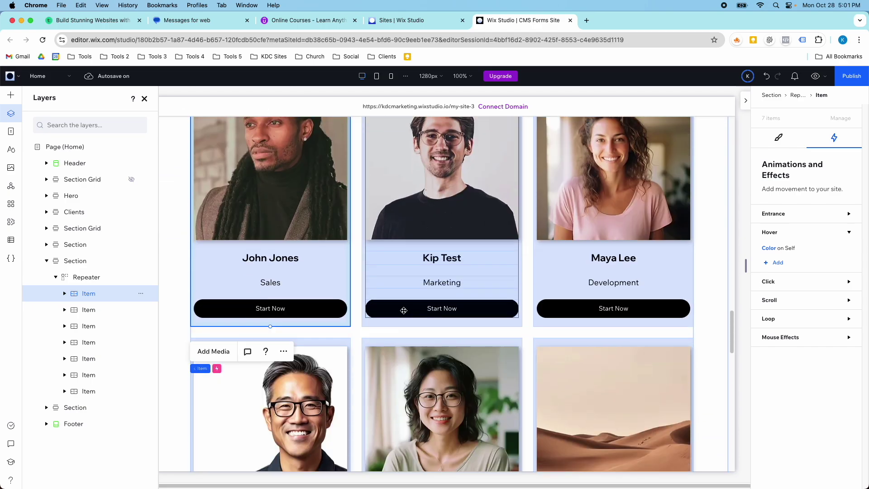
scroll(434, 261, "down", 1)
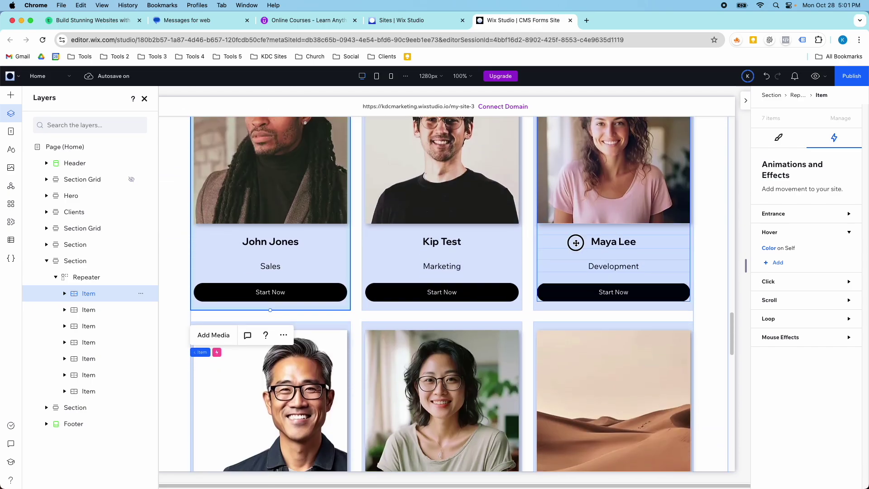
left_click(571, 243)
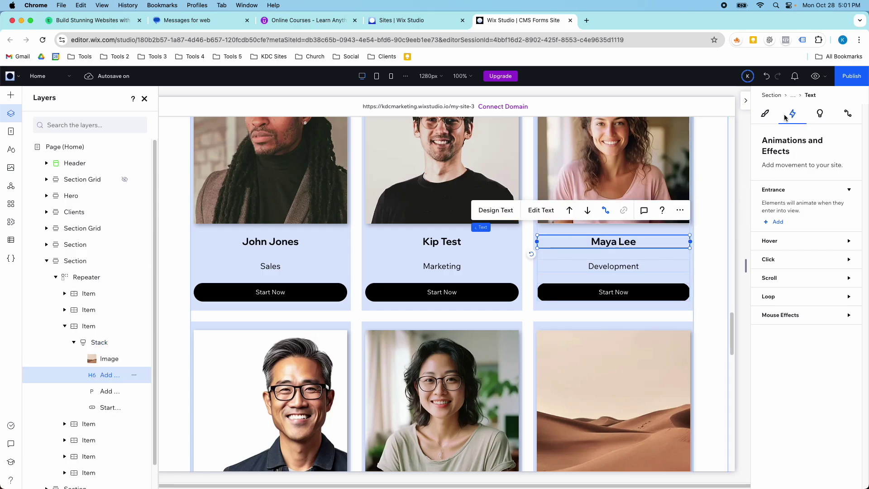
Add the Move preset as the Maya Lee heading's hover animation under Animations and Effects.
left_click(770, 117)
left_click(793, 113)
left_click(775, 241)
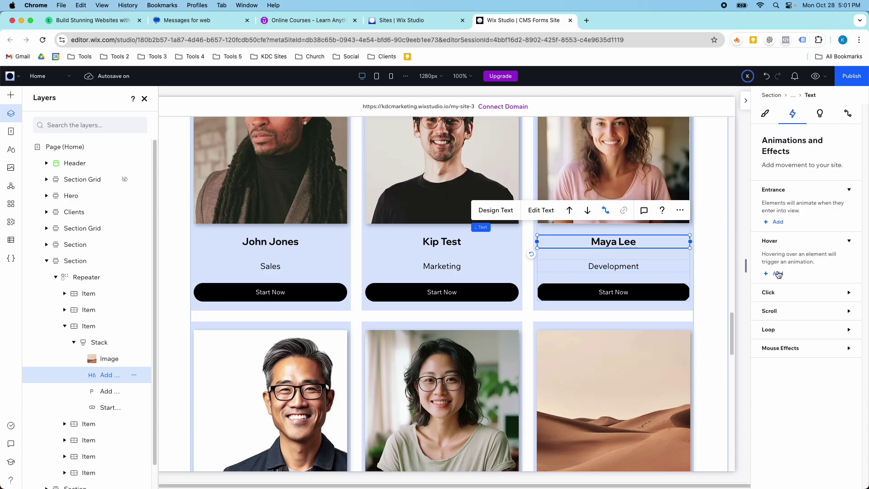
left_click(777, 272)
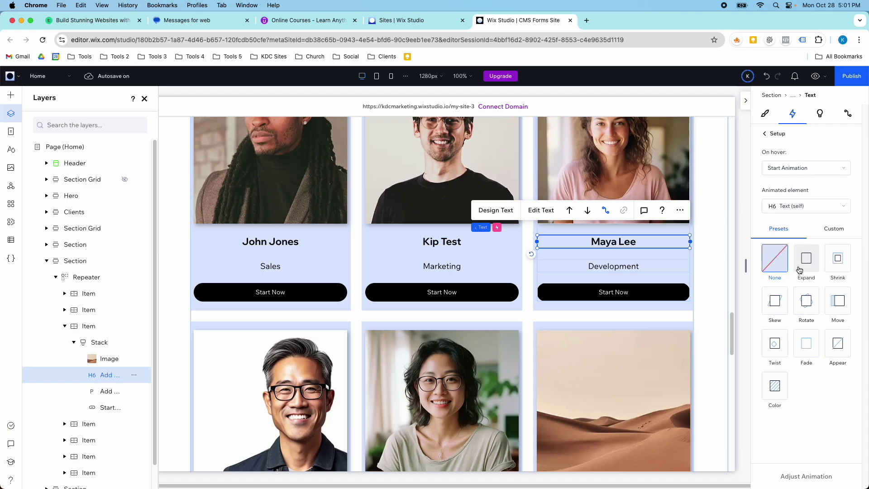
left_click(766, 134)
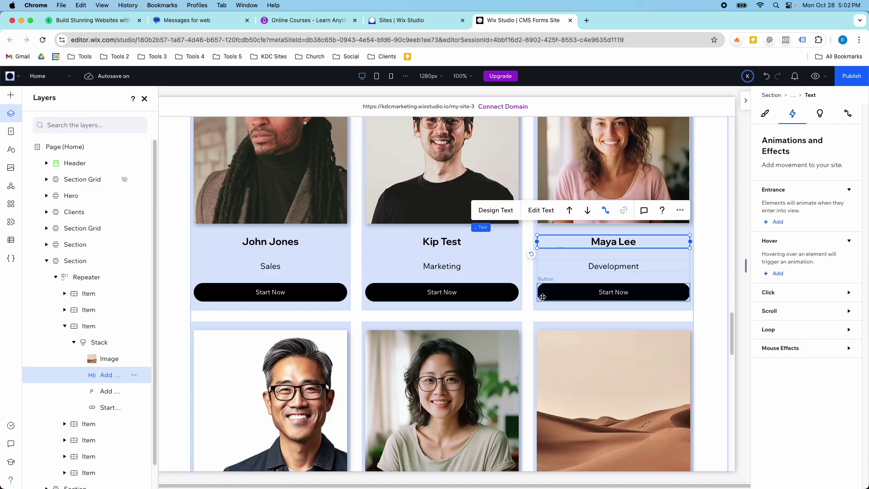
left_click(769, 273)
left_click(836, 300)
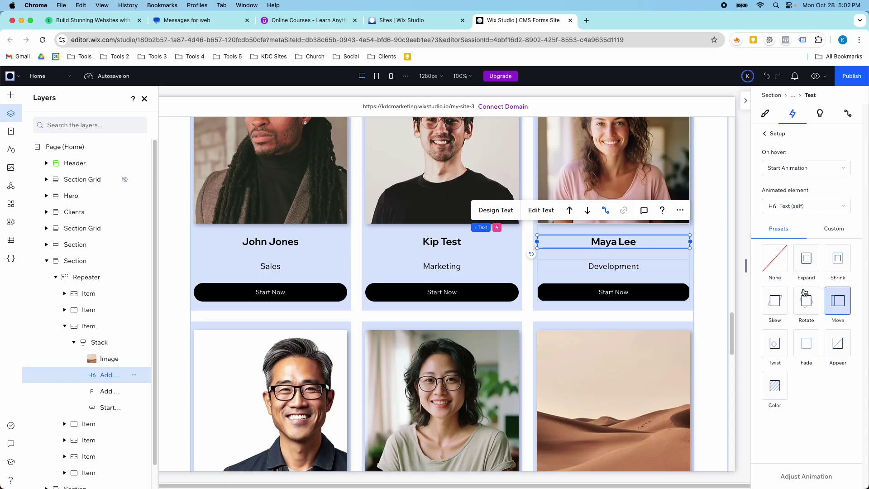
left_click(764, 134)
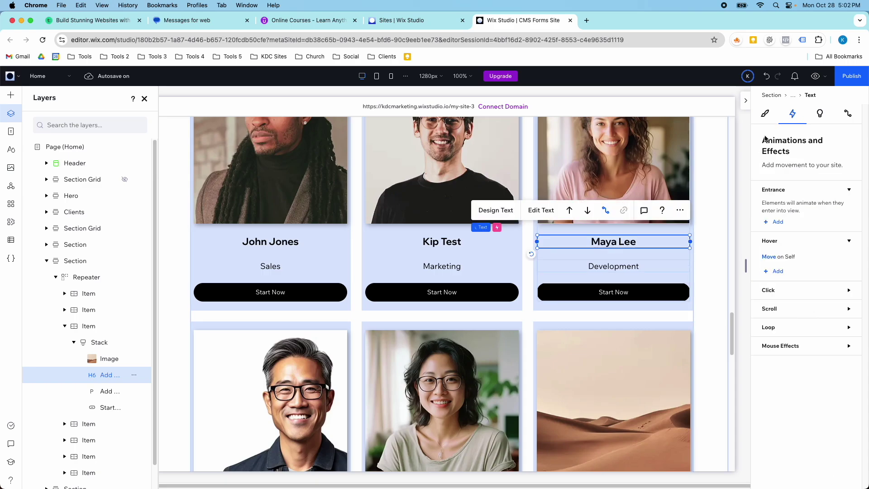
Preview the Move hover, then remove Move on Self and preview again to confirm.
left_click(815, 76)
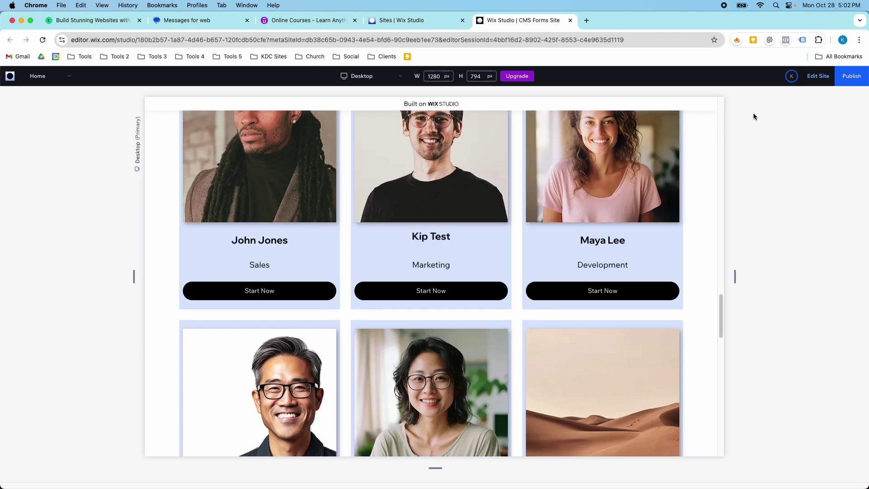
left_click(812, 77)
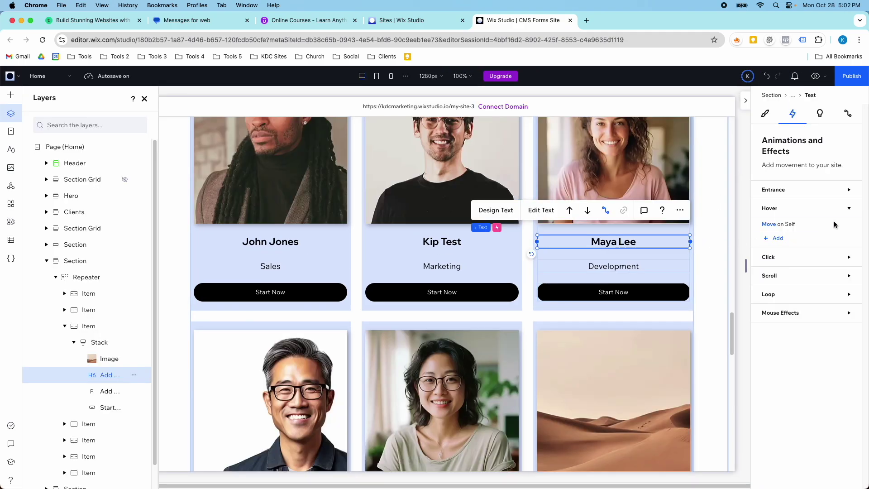
left_click(847, 224)
left_click(822, 265)
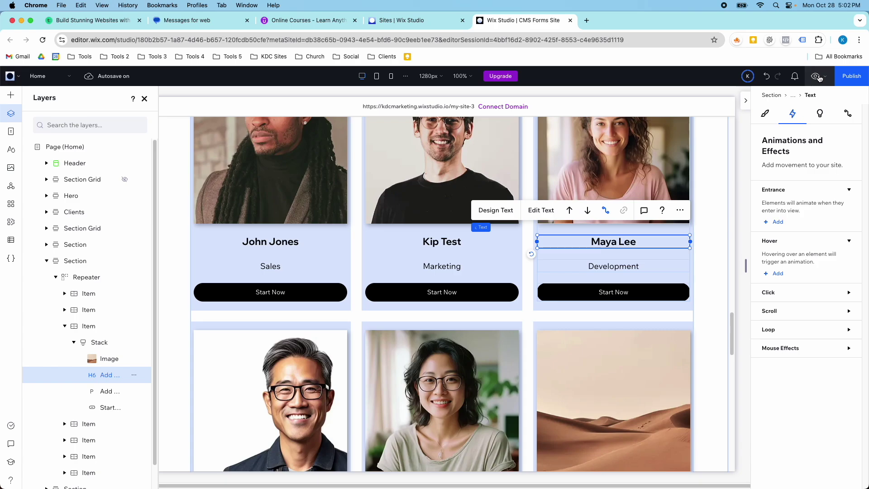
left_click(817, 76)
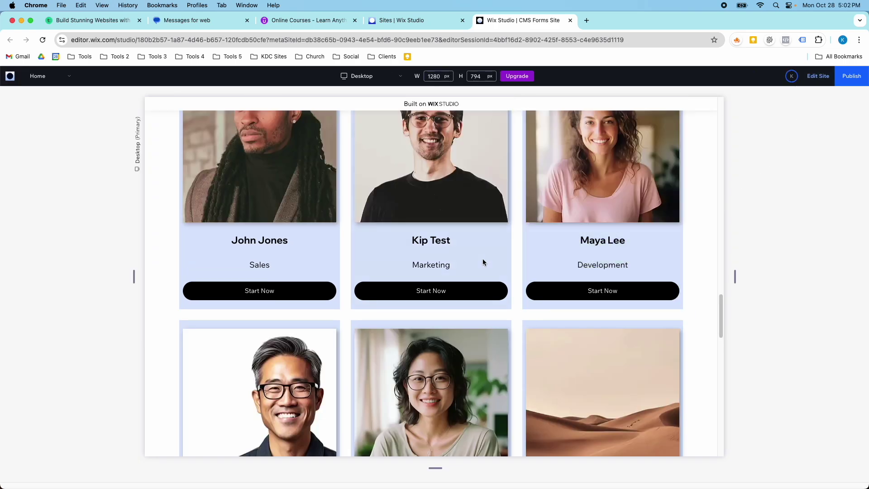
left_click(812, 78)
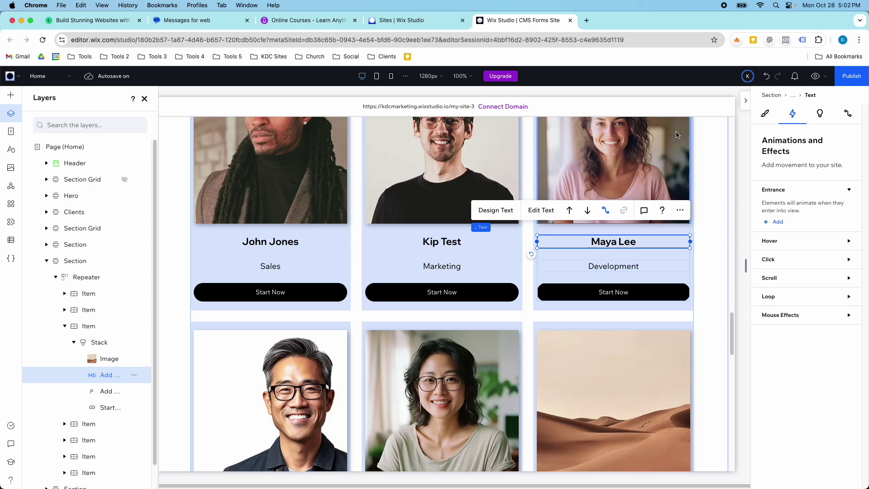